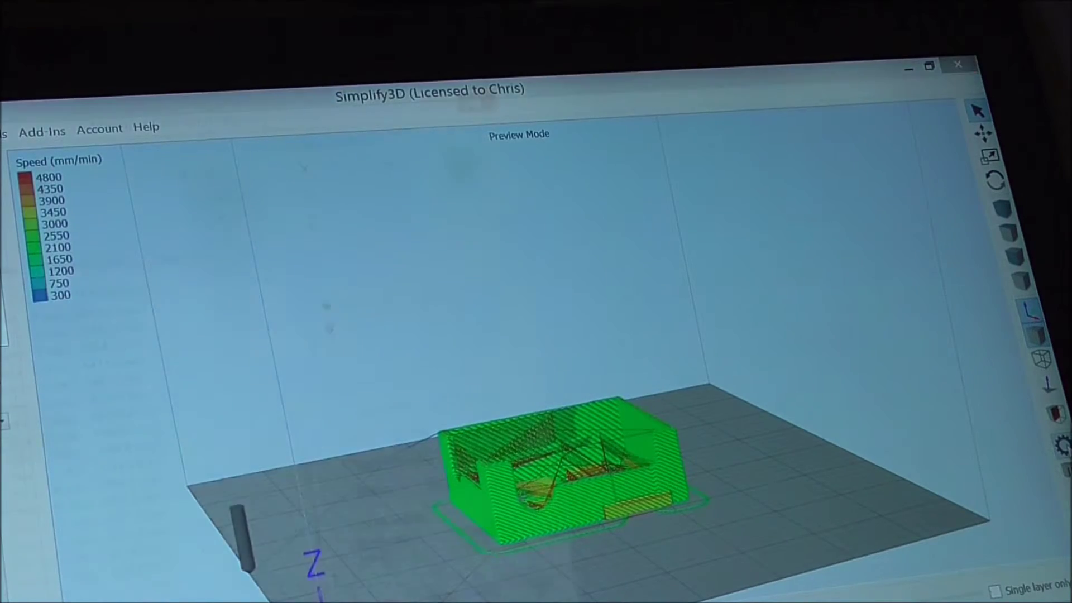
Bring up the Machine Control Panel over the sliced case preview with Ctrl+P.
key("ctrl+p")
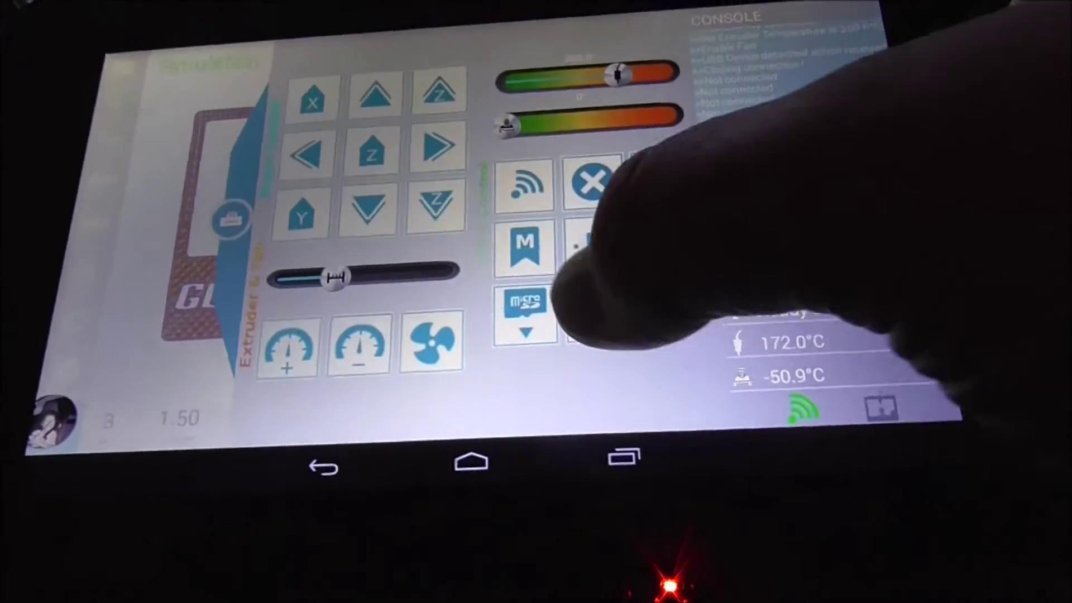
Print gopro~1.gco from the printer's microSD card file list.
left_click(536, 309)
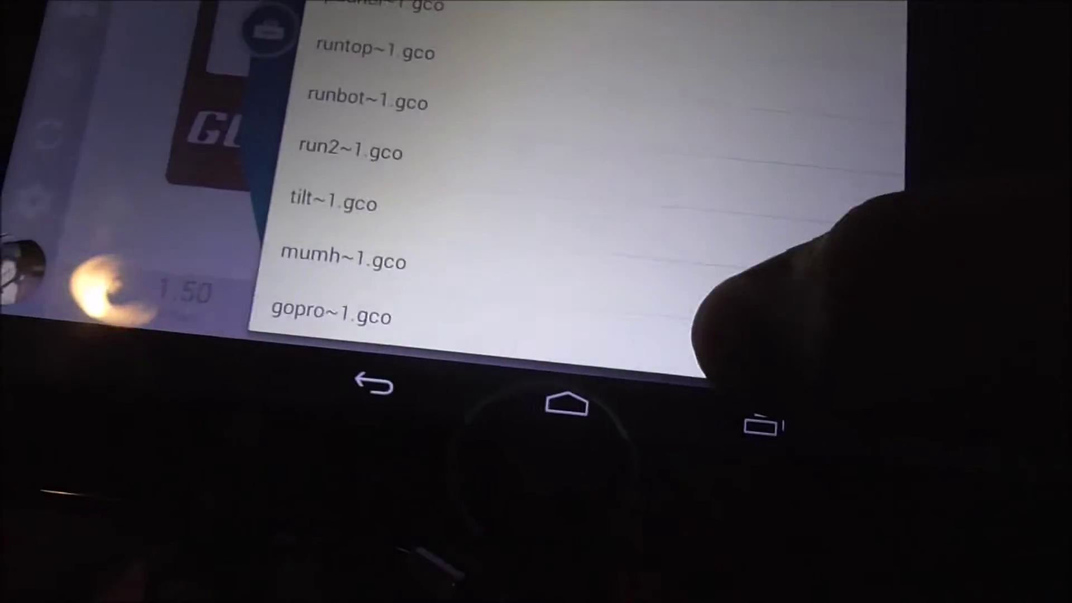
left_click(703, 327)
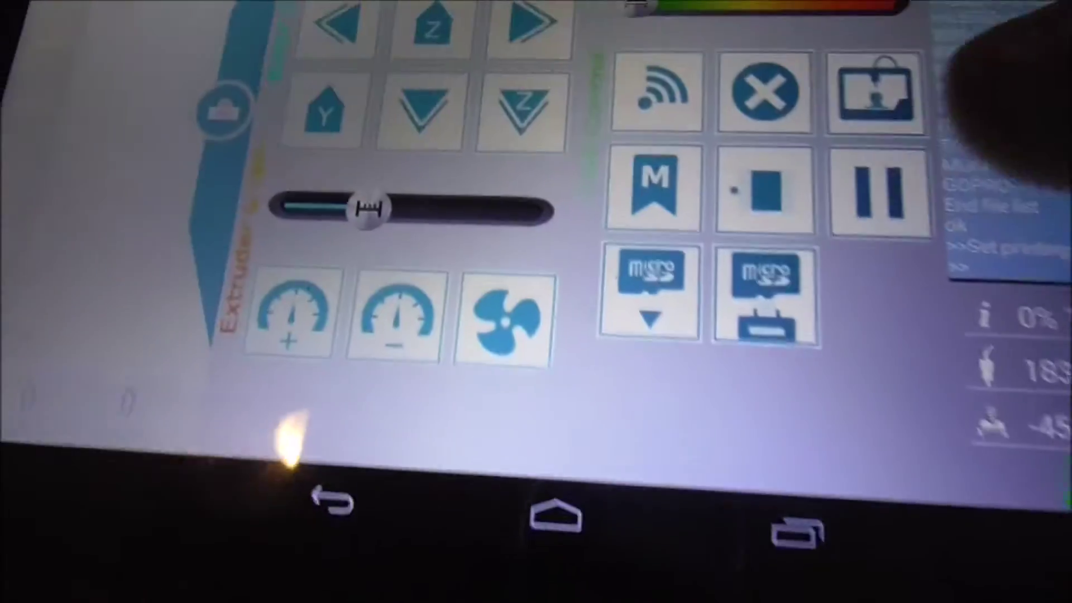